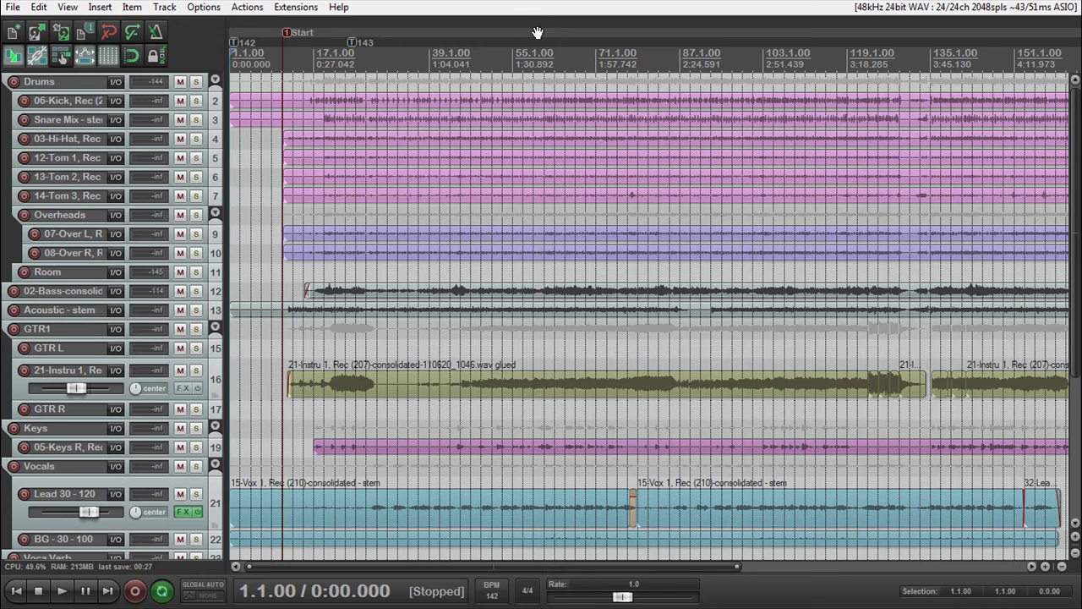
- Start playing the mix from around bar 41
{"action": "left_click", "coordinate": [443, 66]}
{"action": "key", "text": "space"}
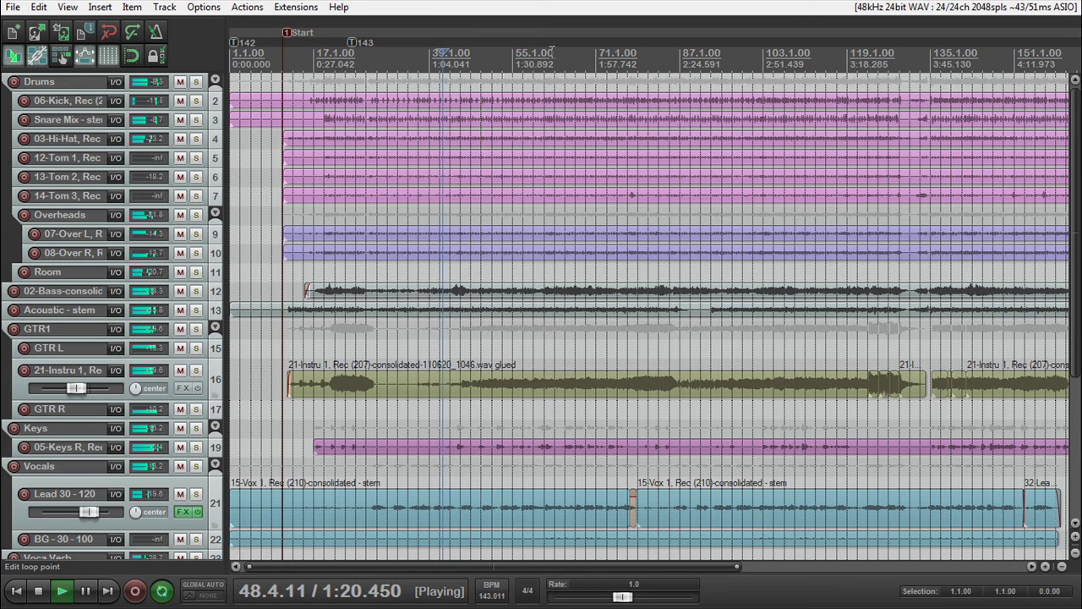
- Stop playback and zoom the arrange view out to show the song through bar 170
{"action": "key", "text": "space"}
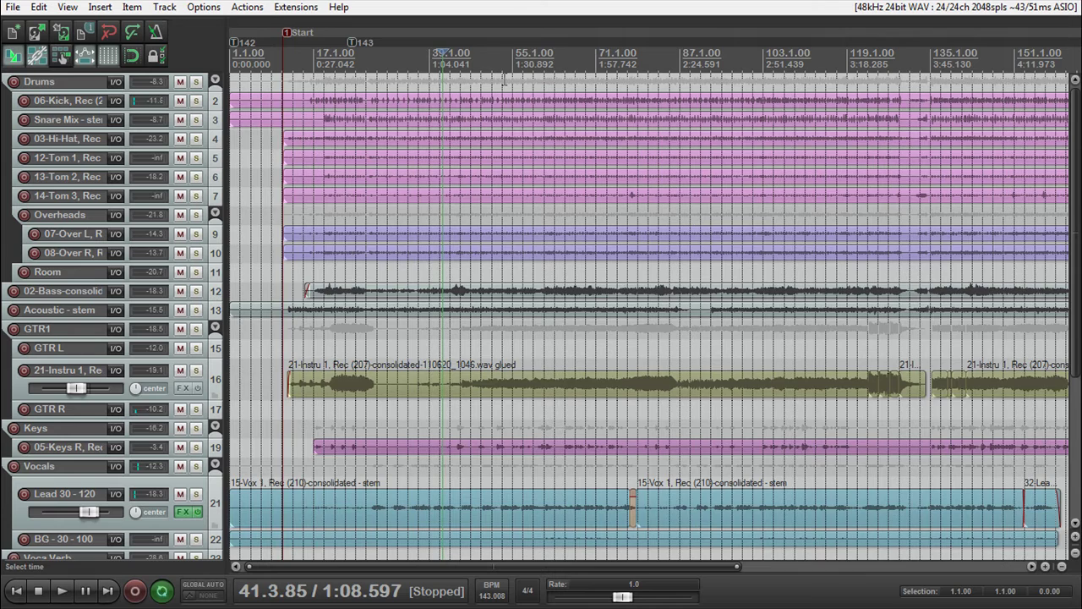
{"action": "scroll", "coordinate": [612, 131], "scroll_direction": "down", "scroll_amount": 3}
{"action": "scroll", "coordinate": [610, 125], "scroll_direction": "up", "scroll_amount": 2}
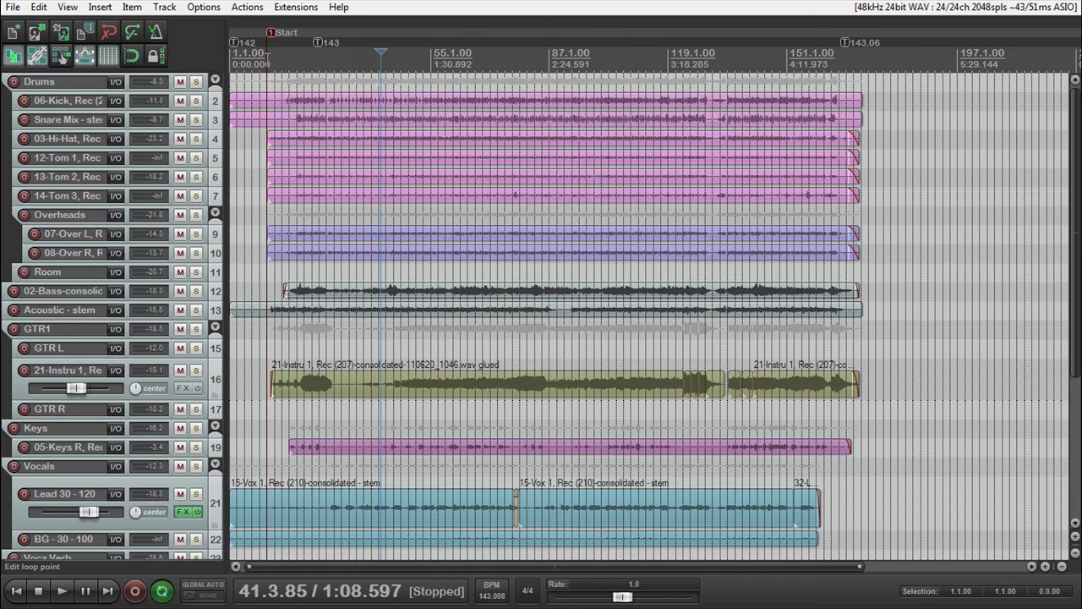
- Mark and then clear a time selection across the song, then show the File menu
{"action": "left_click_drag", "start_coordinate": [267, 59], "coordinate": [867, 68]}
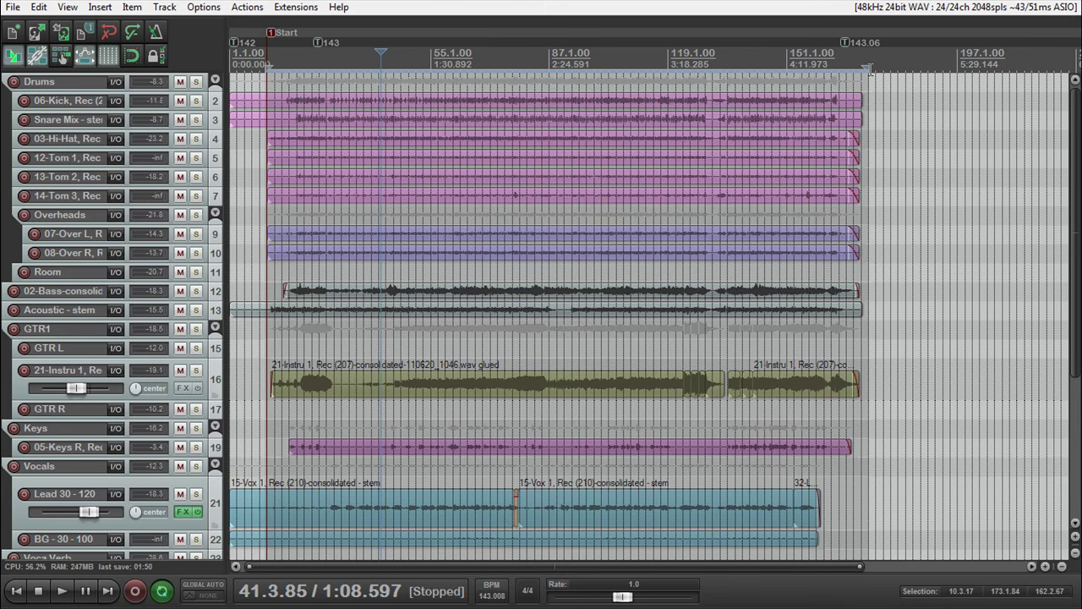
{"action": "left_click_drag", "start_coordinate": [867, 68], "coordinate": [864, 68]}
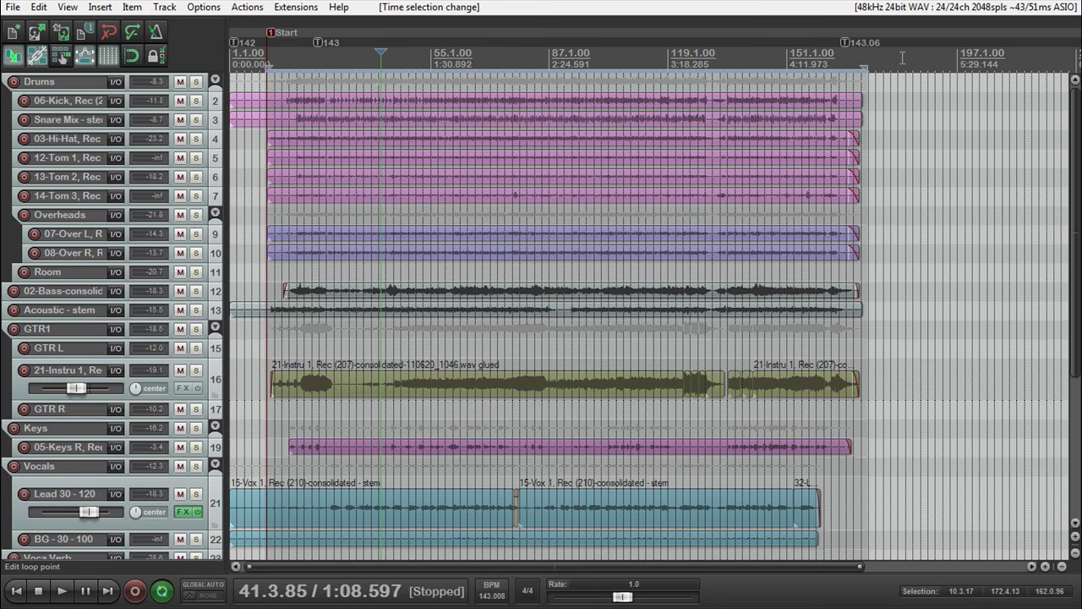
{"action": "key", "text": "Escape"}
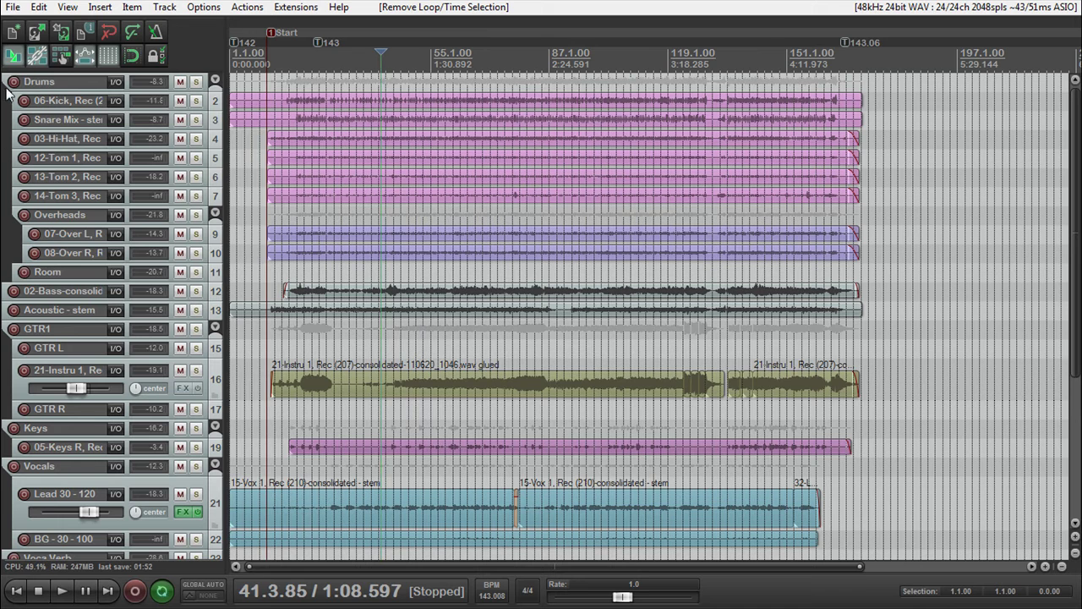
{"action": "left_click", "coordinate": [11, 8]}
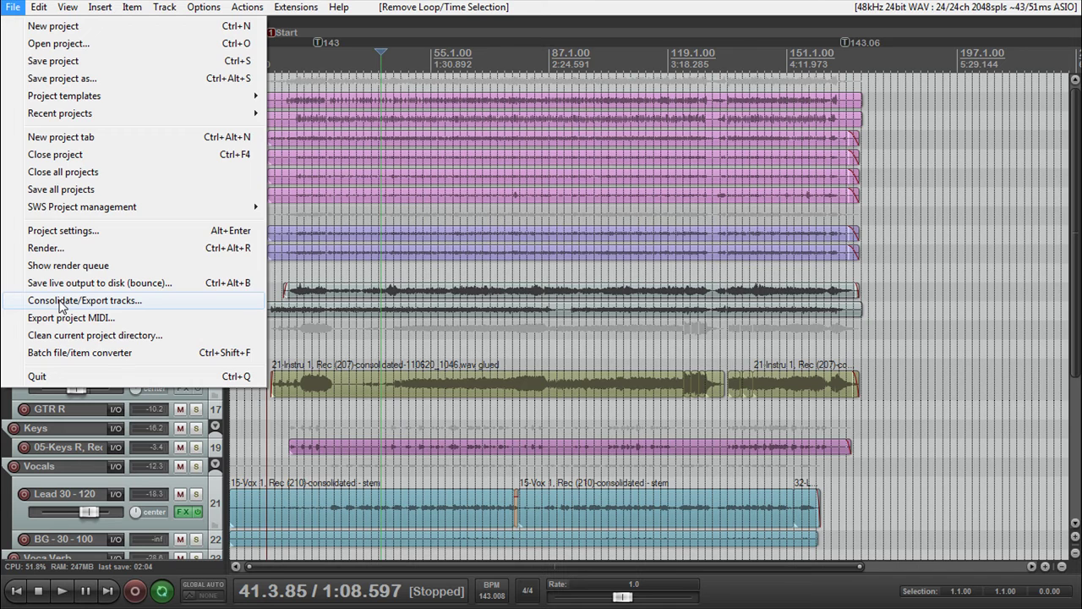
- Open the Consolidate/Export tracks dialog from the File menu and move it into place
{"action": "left_click", "coordinate": [59, 301]}
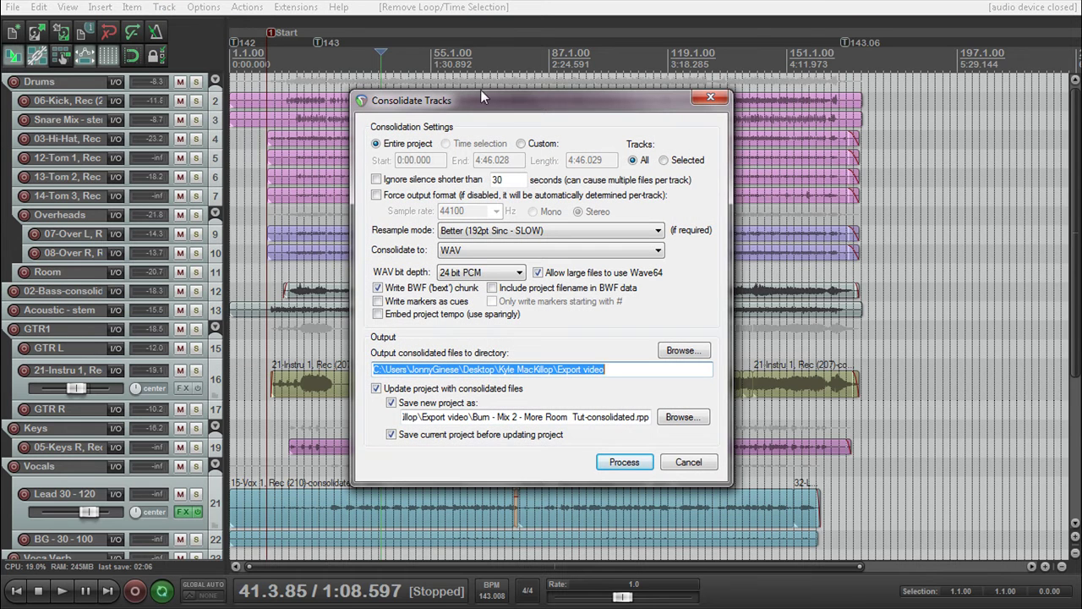
{"action": "left_click_drag", "start_coordinate": [483, 97], "coordinate": [489, 91]}
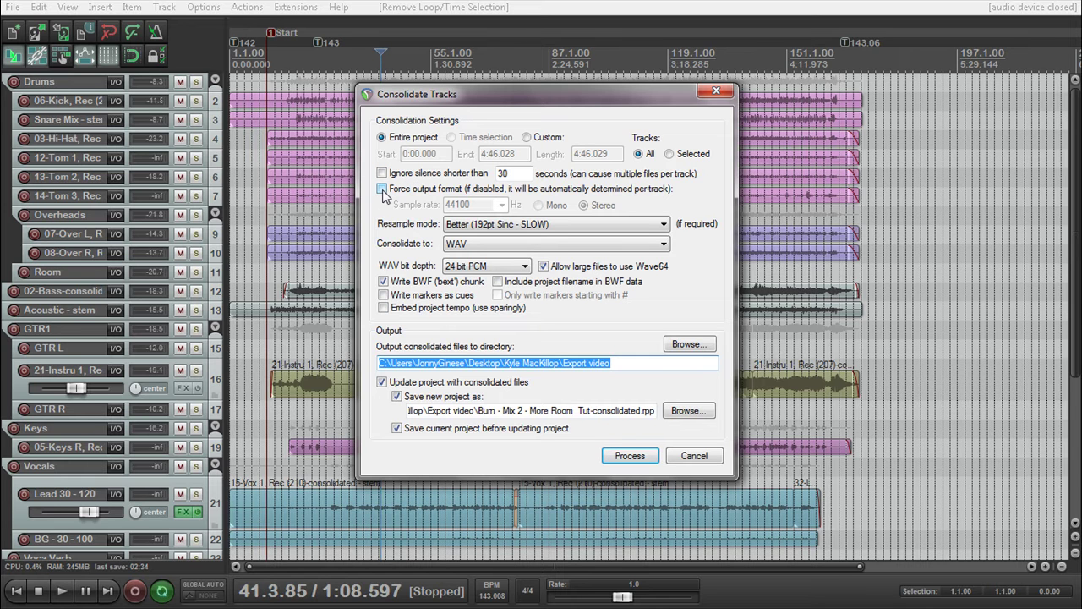
{"action": "left_click", "coordinate": [382, 189]}
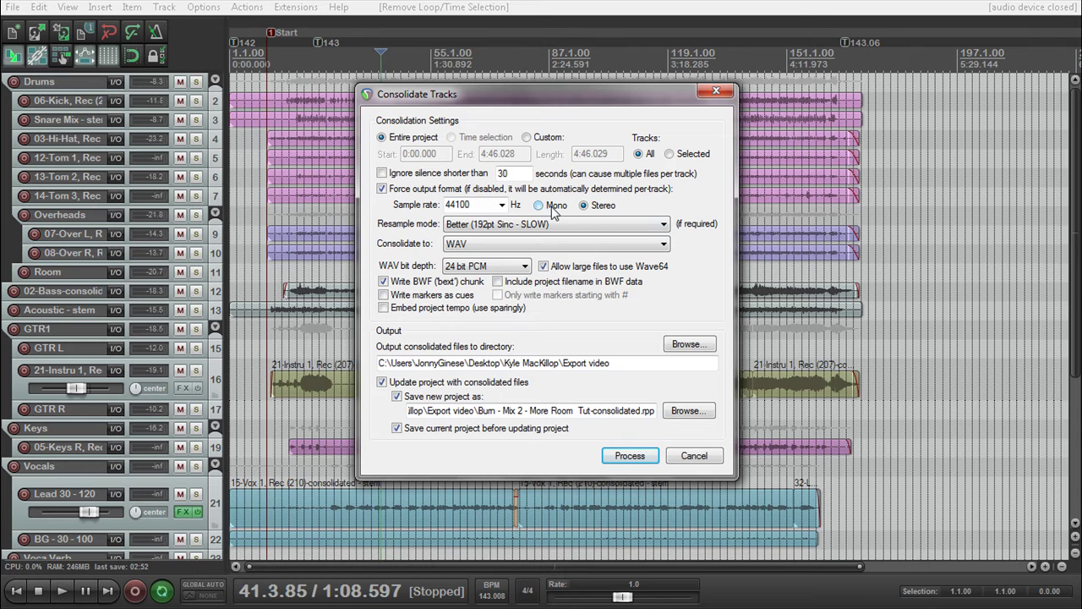
{"action": "left_click", "coordinate": [382, 188]}
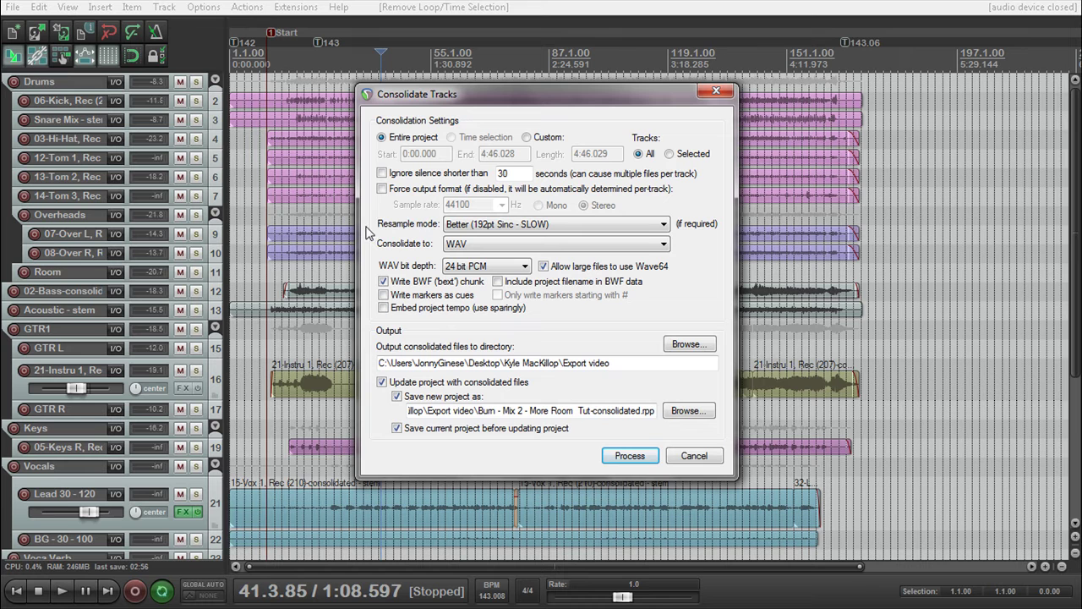
- Keep resampling at Better (192pt Sinc) and list the Consolidate to file formats
{"action": "left_click", "coordinate": [486, 224]}
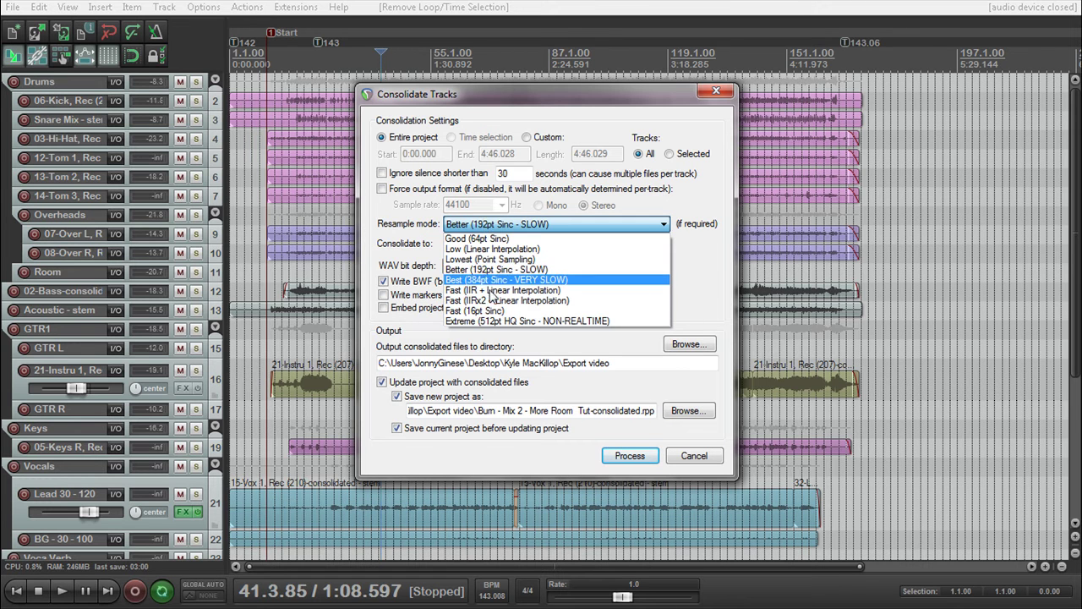
{"action": "left_click", "coordinate": [488, 269]}
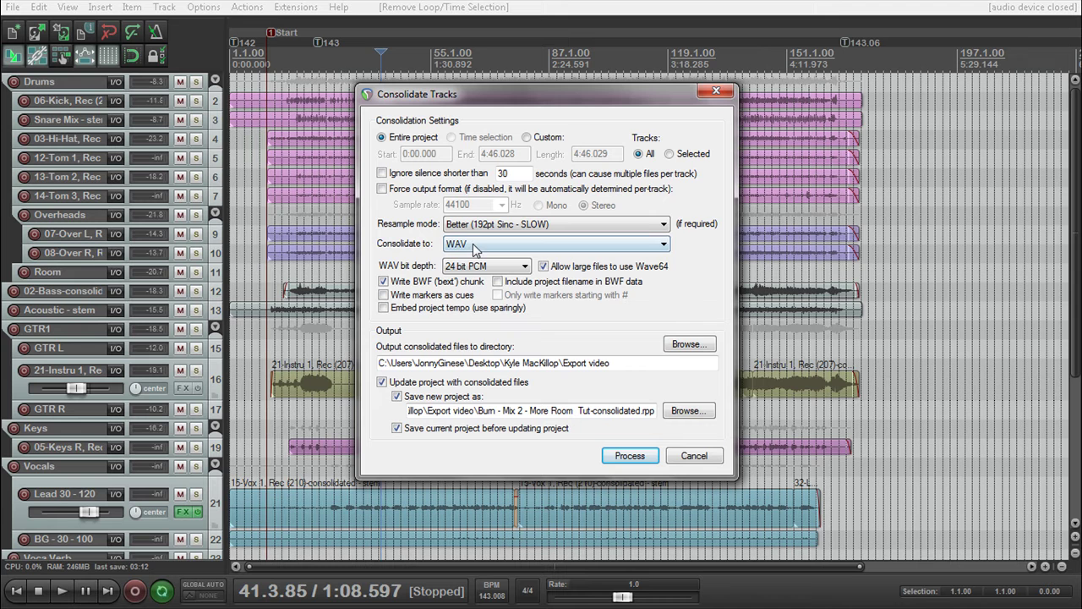
{"action": "left_click", "coordinate": [472, 245]}
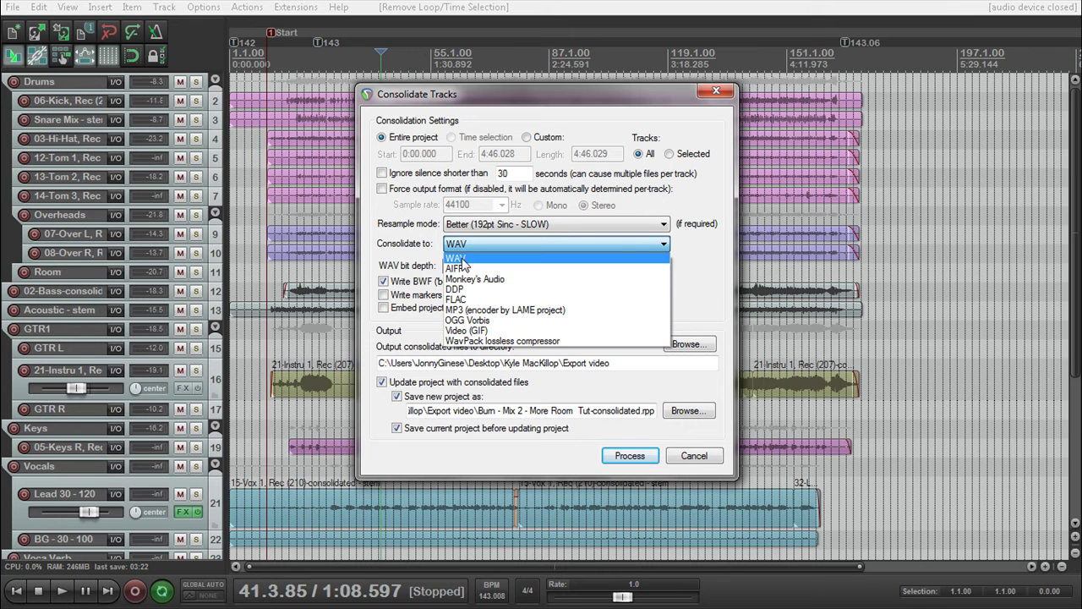
- Keep WAV output and change its bit depth from 24 bit PCM to 32 bit FP
{"action": "left_click", "coordinate": [462, 260]}
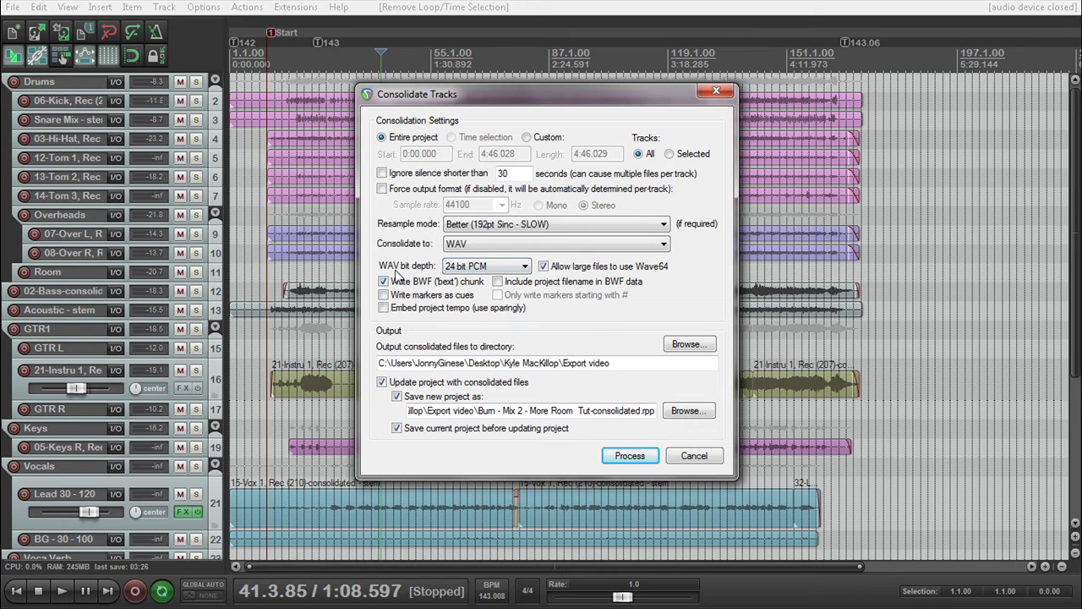
{"action": "left_click", "coordinate": [469, 269]}
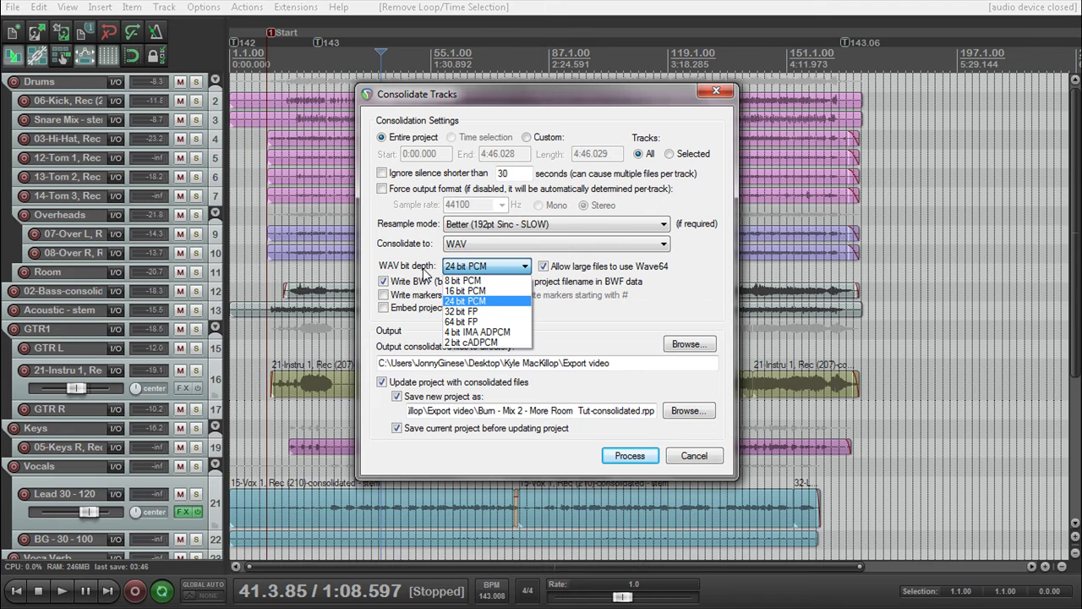
{"action": "left_click", "coordinate": [425, 269]}
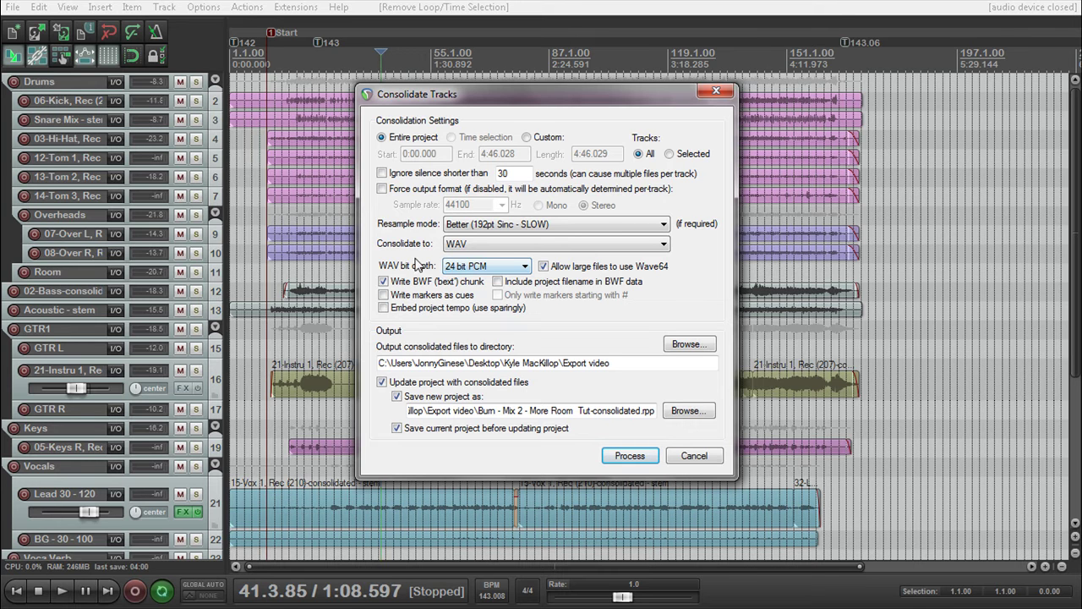
{"action": "key", "text": "Down"}
- Set the output directory to the Burn Export folder on the External Audio (X:) drive
{"action": "left_click_drag", "start_coordinate": [412, 364], "coordinate": [497, 364]}
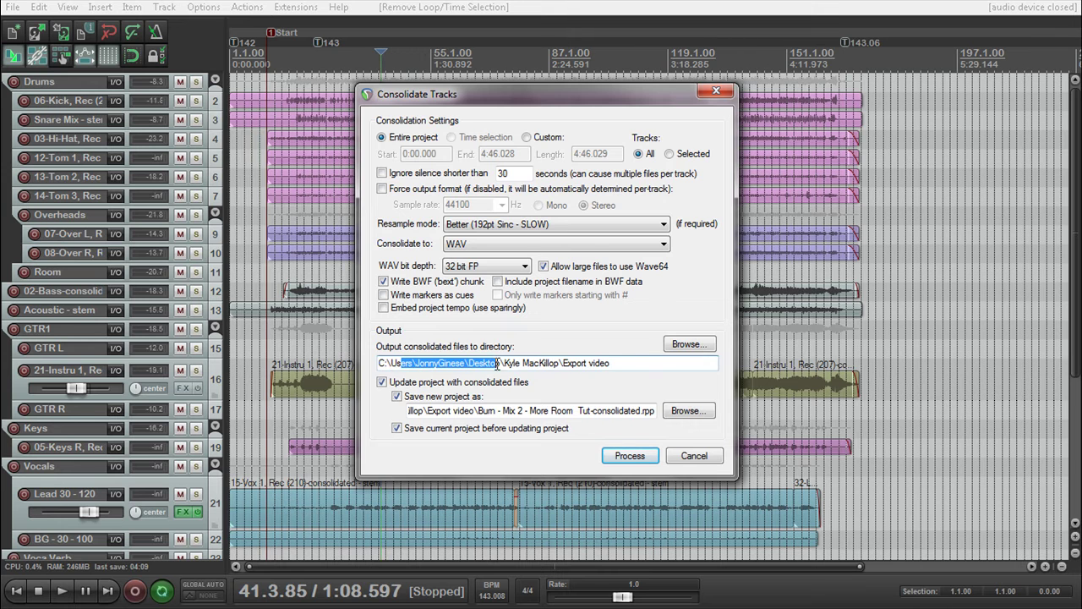
{"action": "left_click", "coordinate": [690, 345]}
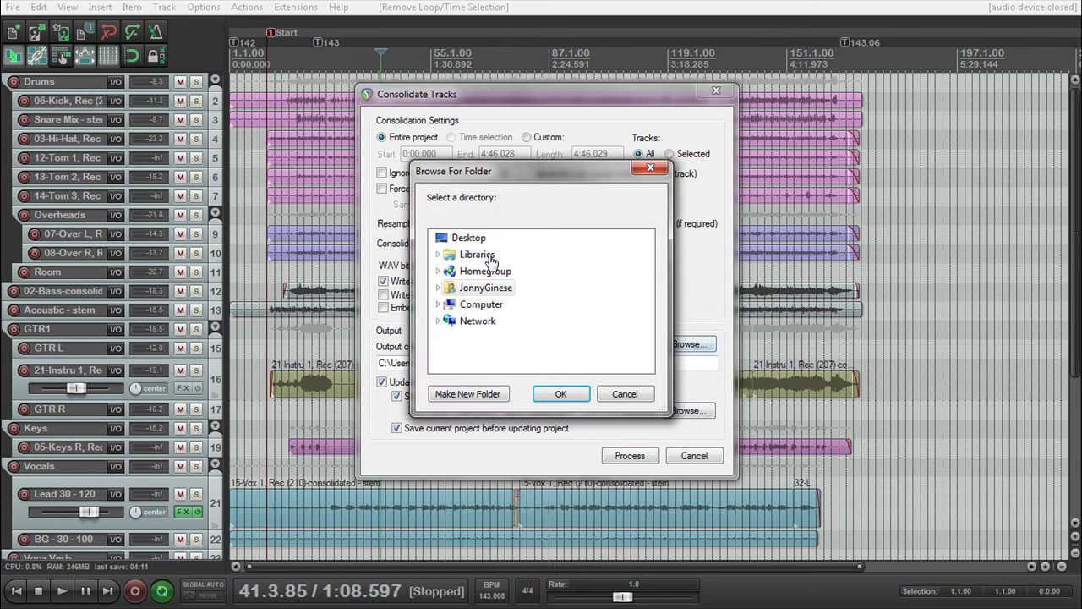
{"action": "left_click", "coordinate": [438, 304]}
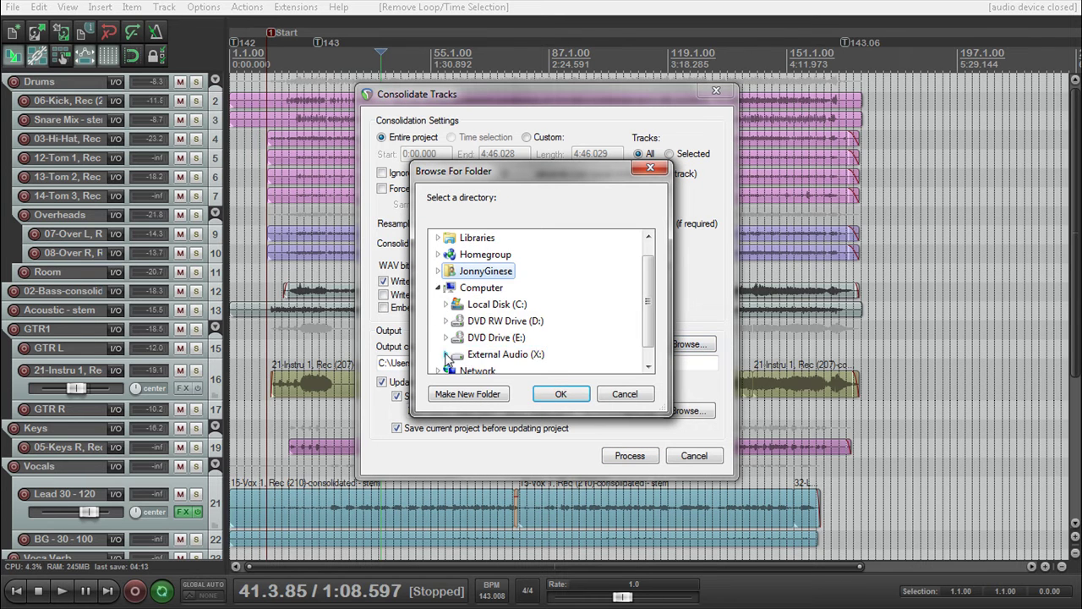
{"action": "left_click", "coordinate": [478, 345]}
{"action": "left_click", "coordinate": [558, 394]}
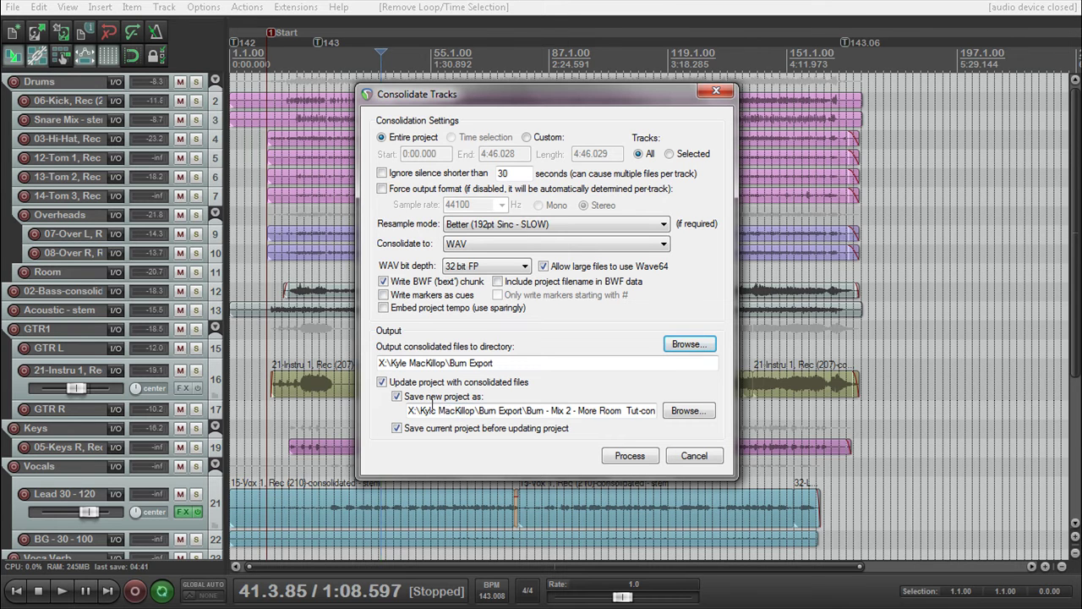
- Turn off project updating and new-project saving, then process all tracks to WAV
{"action": "left_click", "coordinate": [403, 383]}
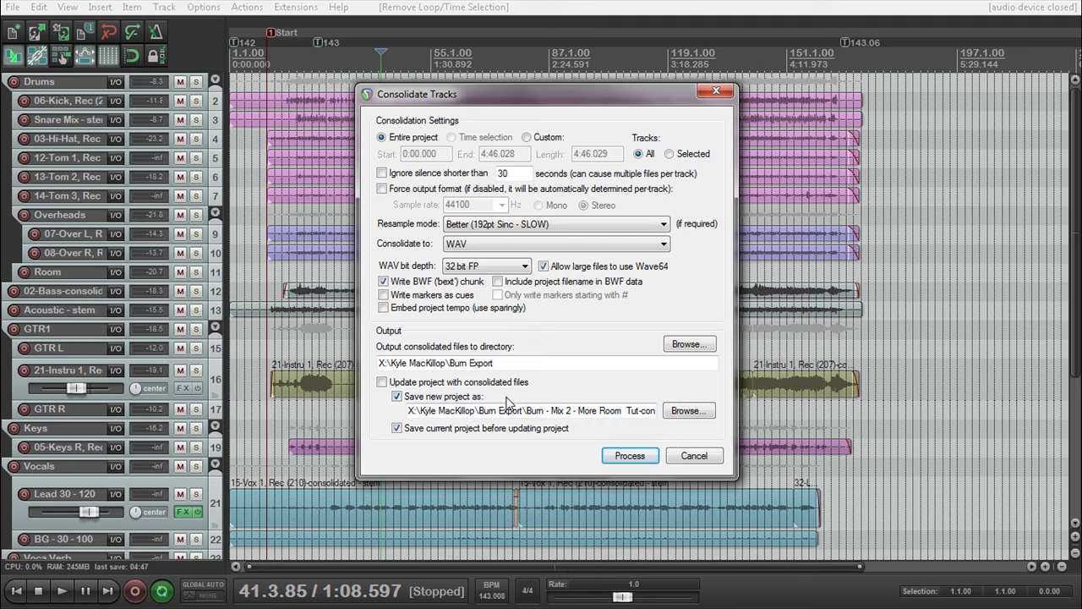
{"action": "left_click", "coordinate": [397, 396]}
{"action": "left_click_drag", "start_coordinate": [505, 95], "coordinate": [475, 93]}
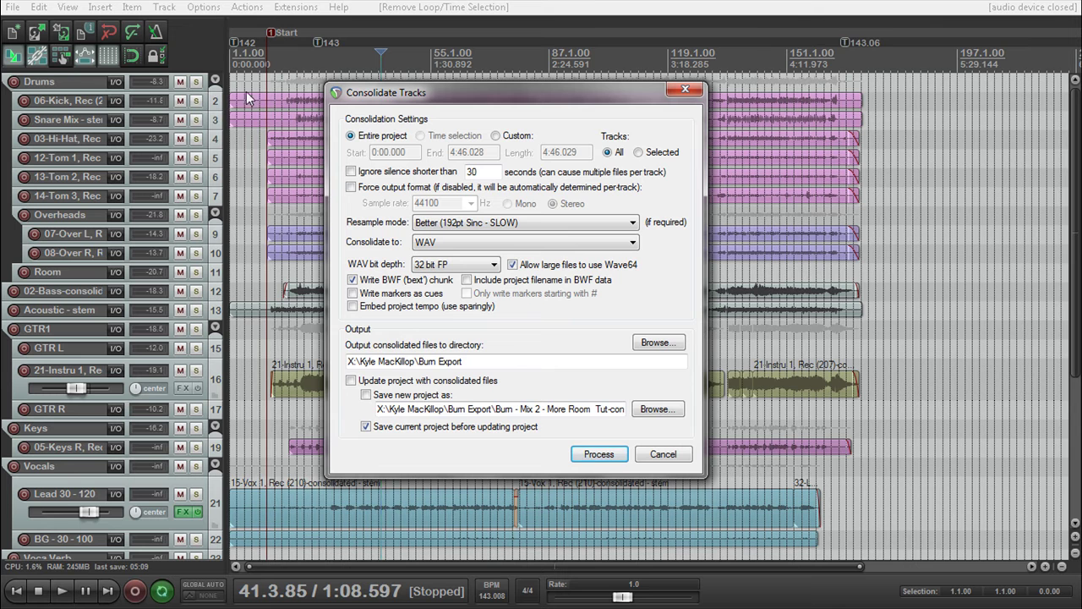
{"action": "left_click", "coordinate": [603, 455]}
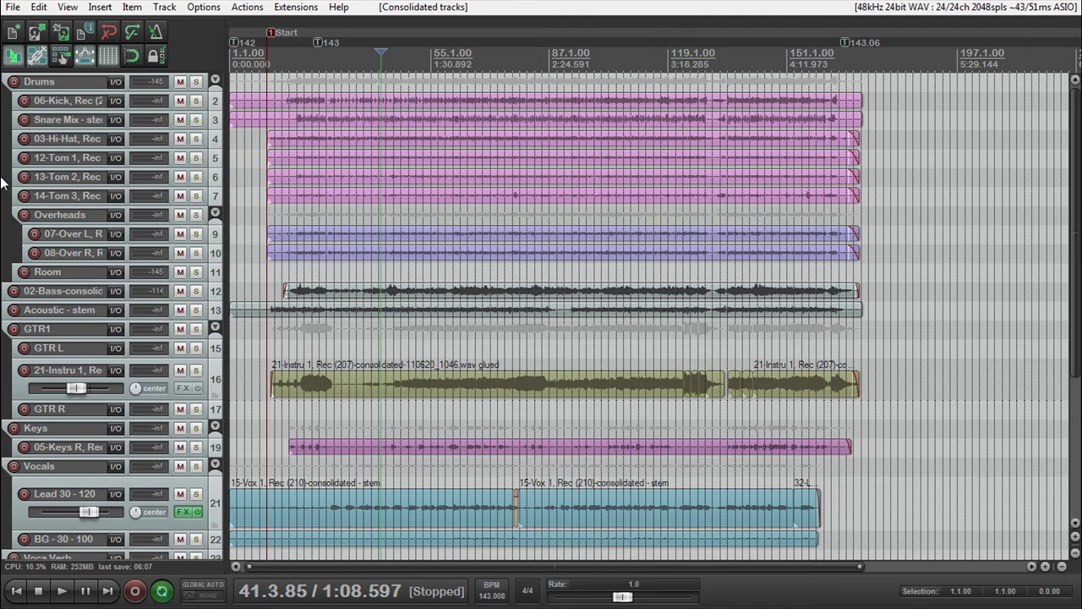
{"action": "key", "text": "super"}
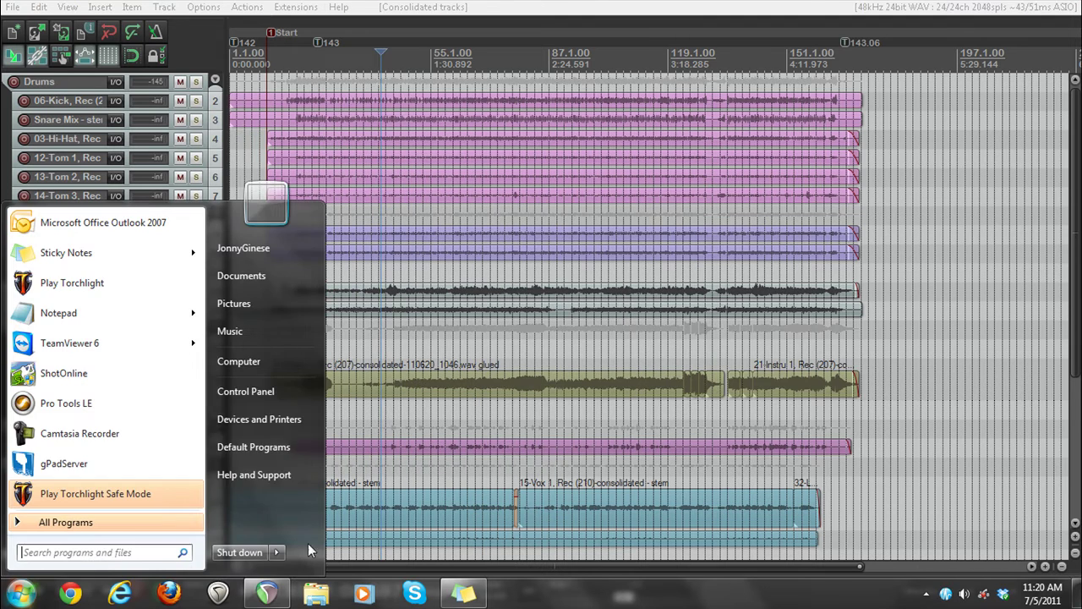
{"action": "left_click", "coordinate": [258, 359]}
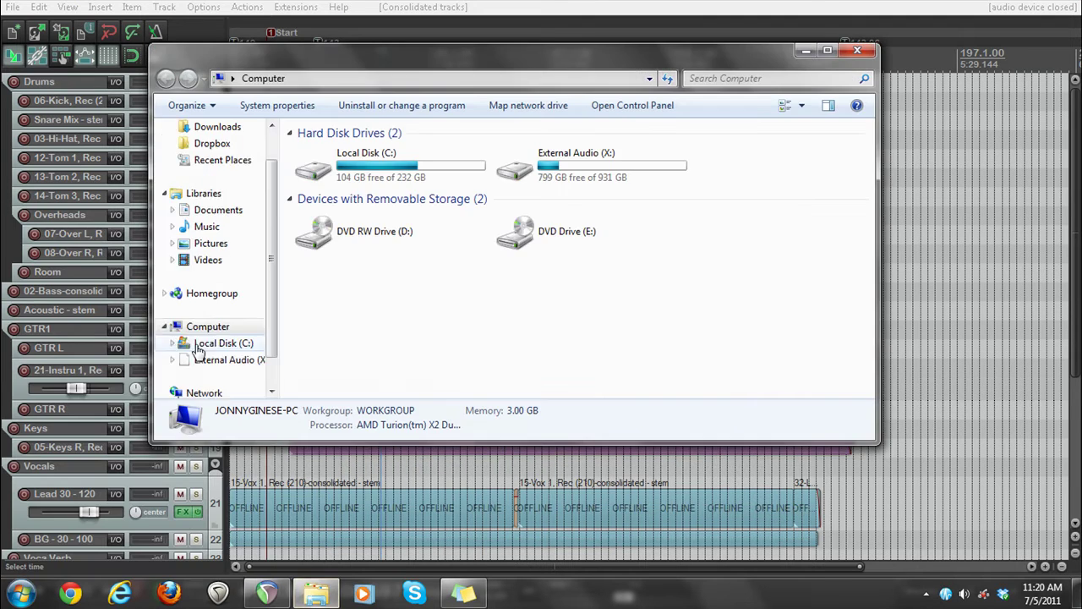
{"action": "left_click_drag", "start_coordinate": [341, 74], "coordinate": [345, 122]}
{"action": "double_click", "coordinate": [635, 227]}
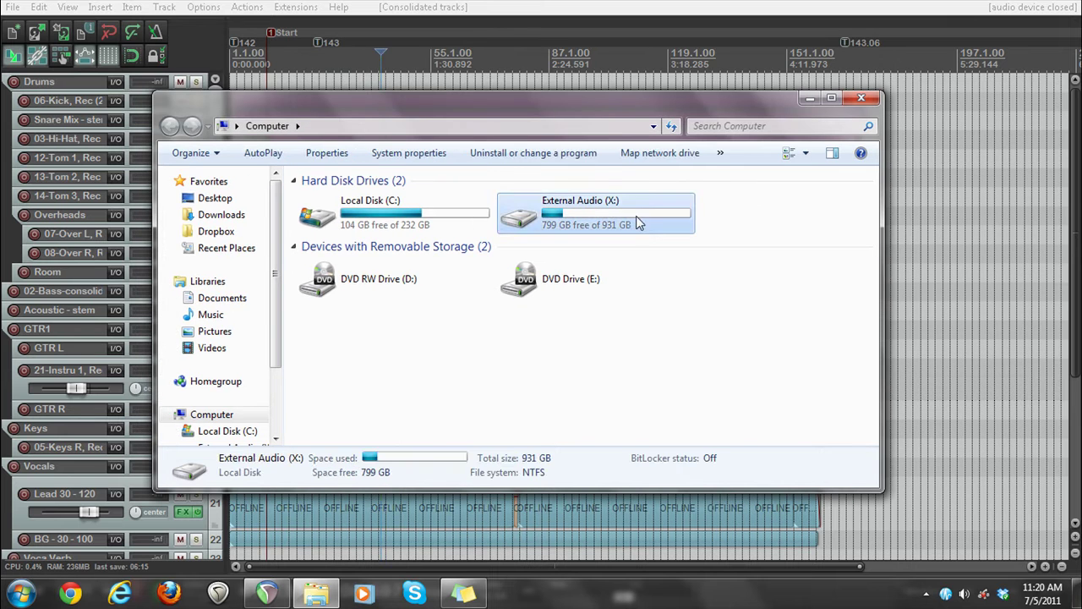
{"action": "double_click", "coordinate": [335, 250]}
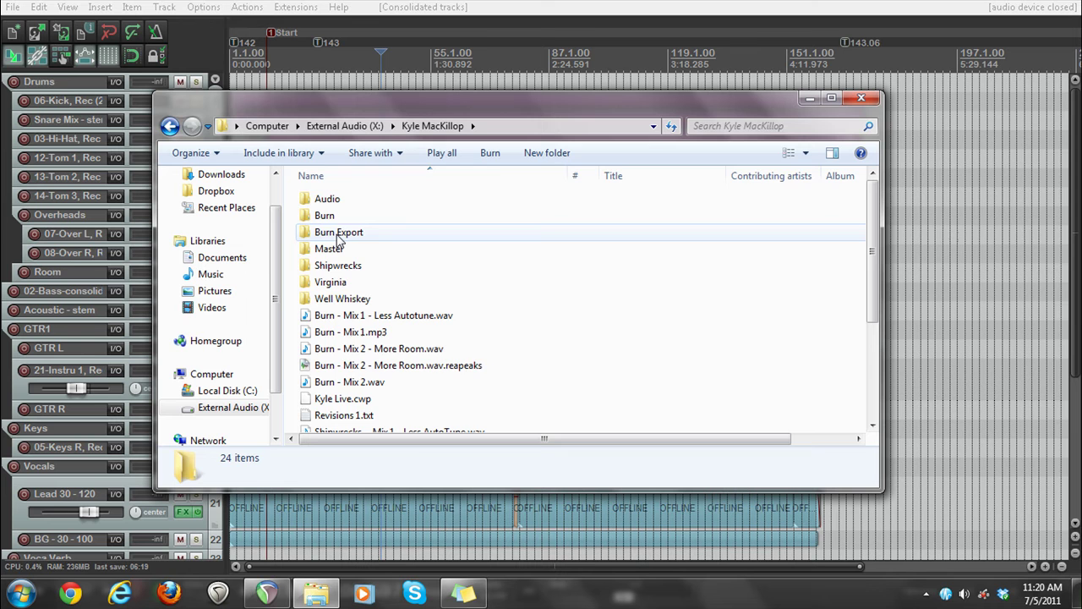
{"action": "double_click", "coordinate": [337, 235]}
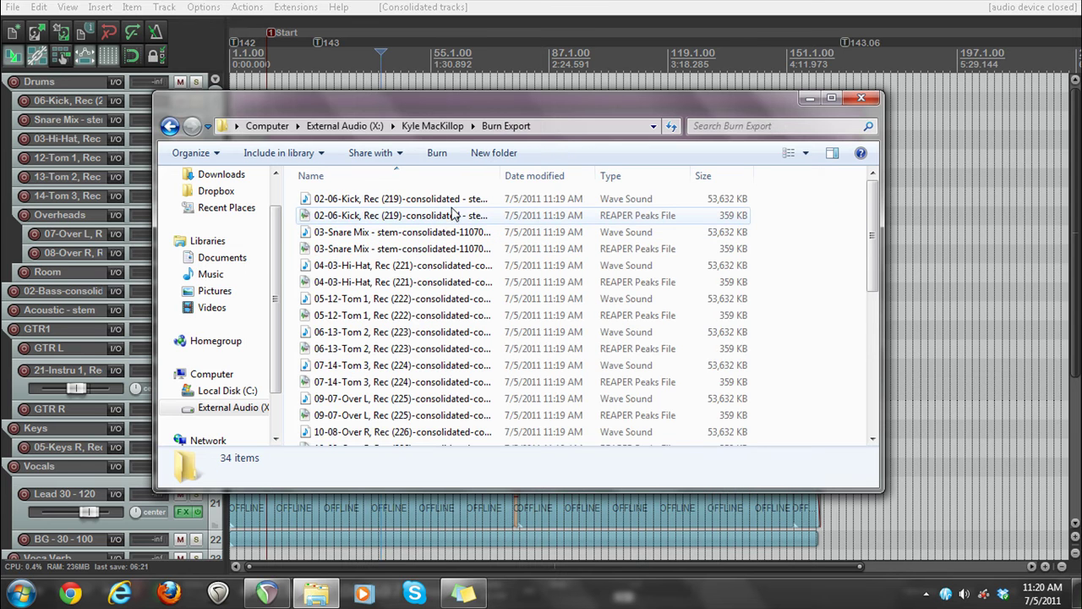
- Rearrange the window, widen the Name column and inspect the 27-09 Right Room WAV stem
{"action": "left_click_drag", "start_coordinate": [874, 208], "coordinate": [876, 290]}
{"action": "left_click_drag", "start_coordinate": [699, 96], "coordinate": [712, 62]}
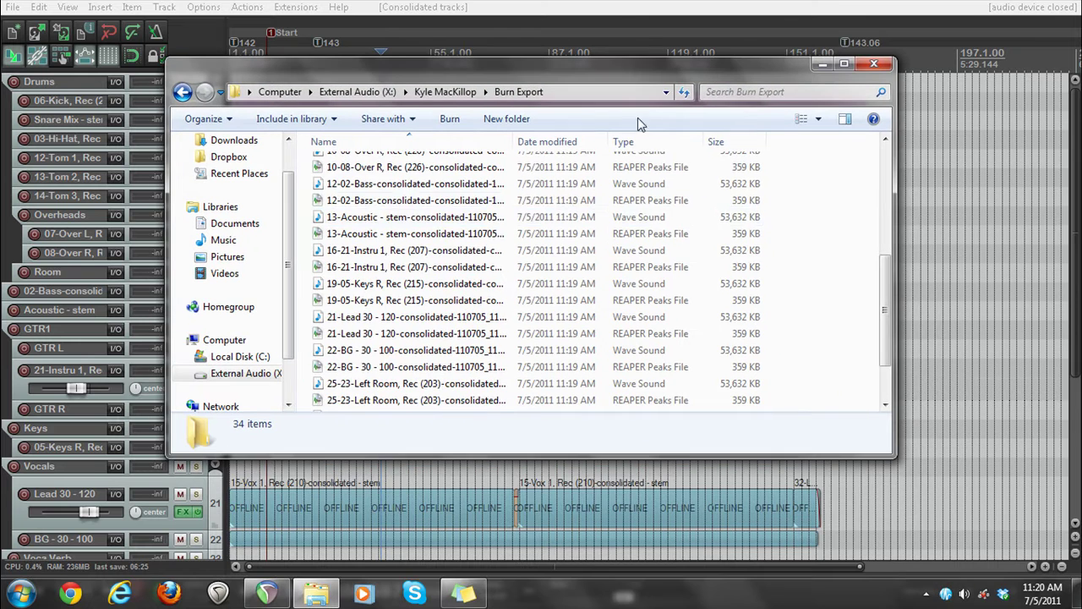
{"action": "scroll", "coordinate": [549, 246], "scroll_direction": "down", "scroll_amount": 2}
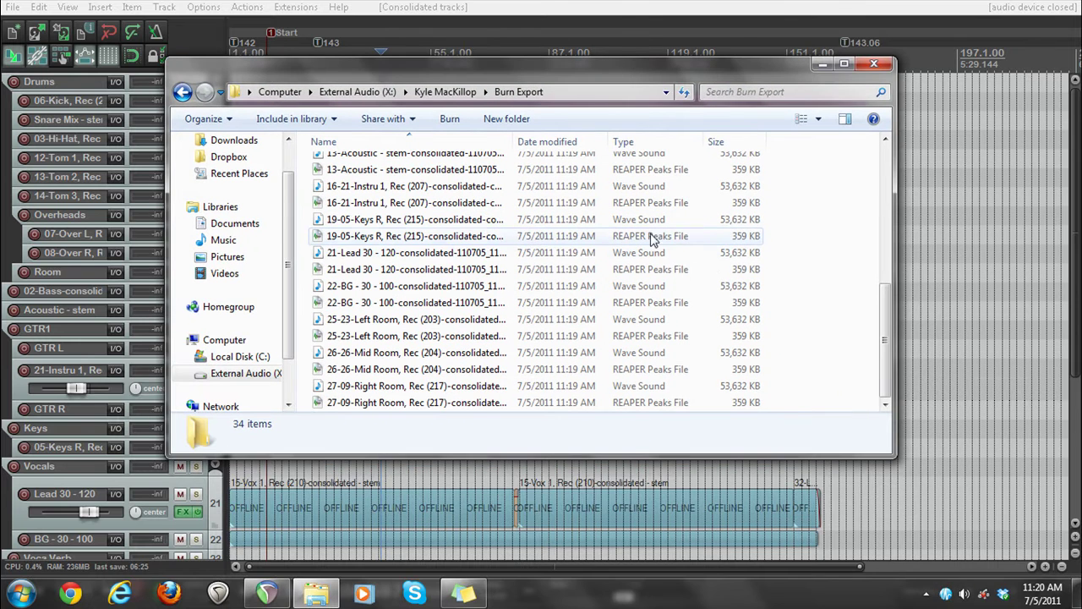
{"action": "left_click", "coordinate": [356, 387]}
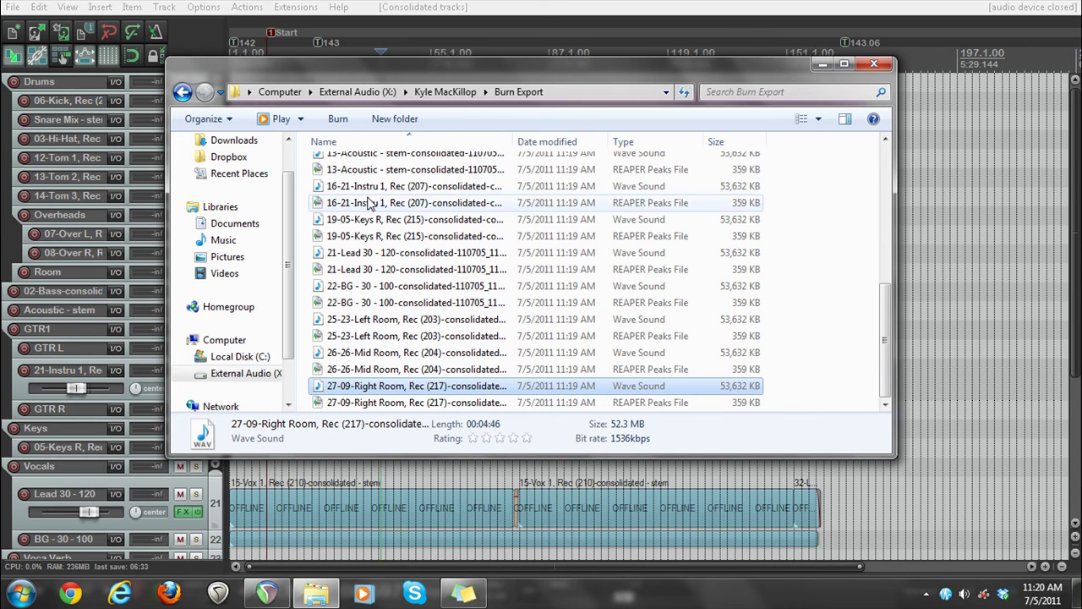
{"action": "scroll", "coordinate": [562, 221], "scroll_direction": "up", "scroll_amount": 6}
{"action": "scroll", "coordinate": [563, 221], "scroll_direction": "up", "scroll_amount": 1}
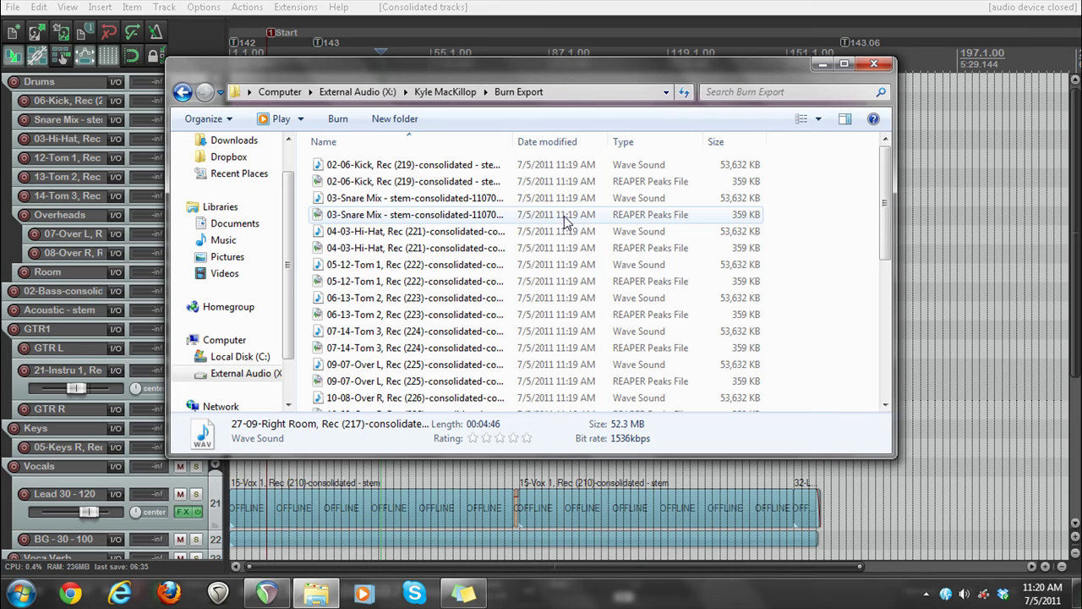
{"action": "left_click_drag", "start_coordinate": [513, 142], "coordinate": [680, 166]}
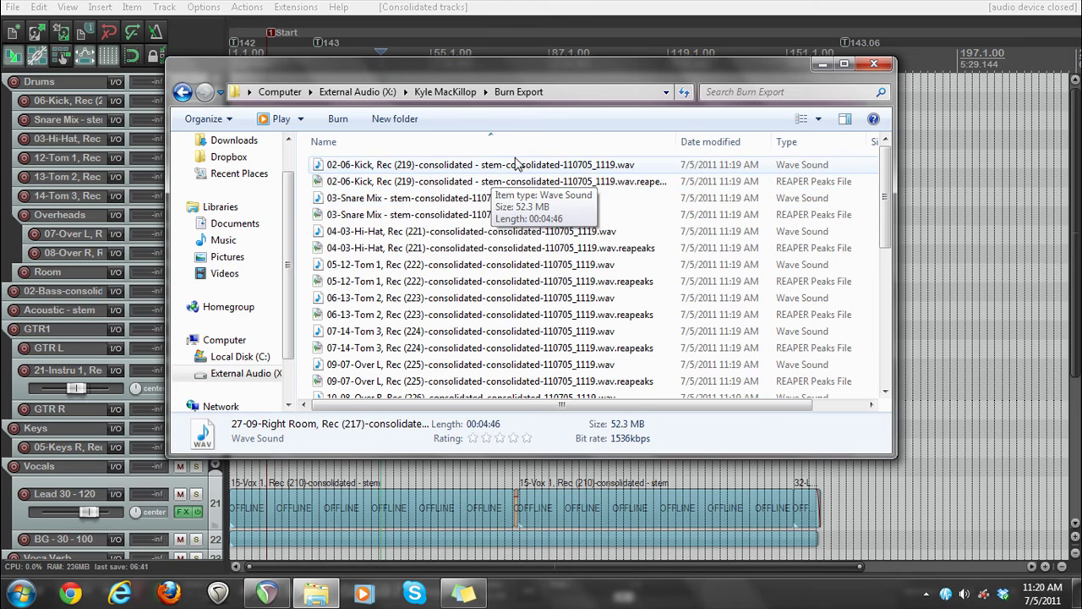
{"action": "left_click_drag", "start_coordinate": [573, 66], "coordinate": [536, 63]}
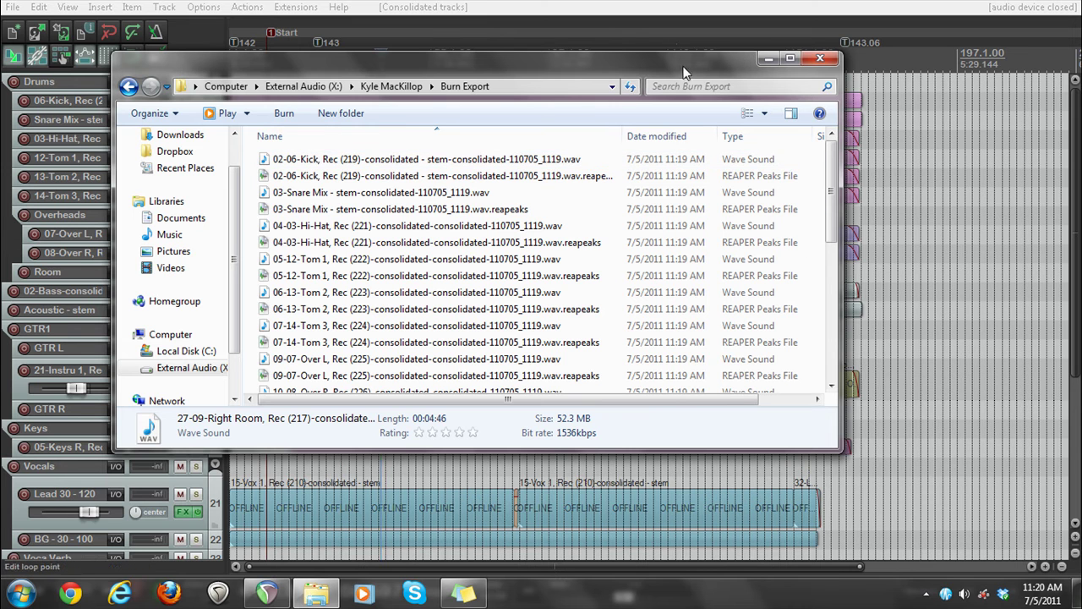
- Sort Burn Export by type, select all 17 .reapeaks files and delete them
{"action": "left_click_drag", "start_coordinate": [839, 448], "coordinate": [976, 513]}
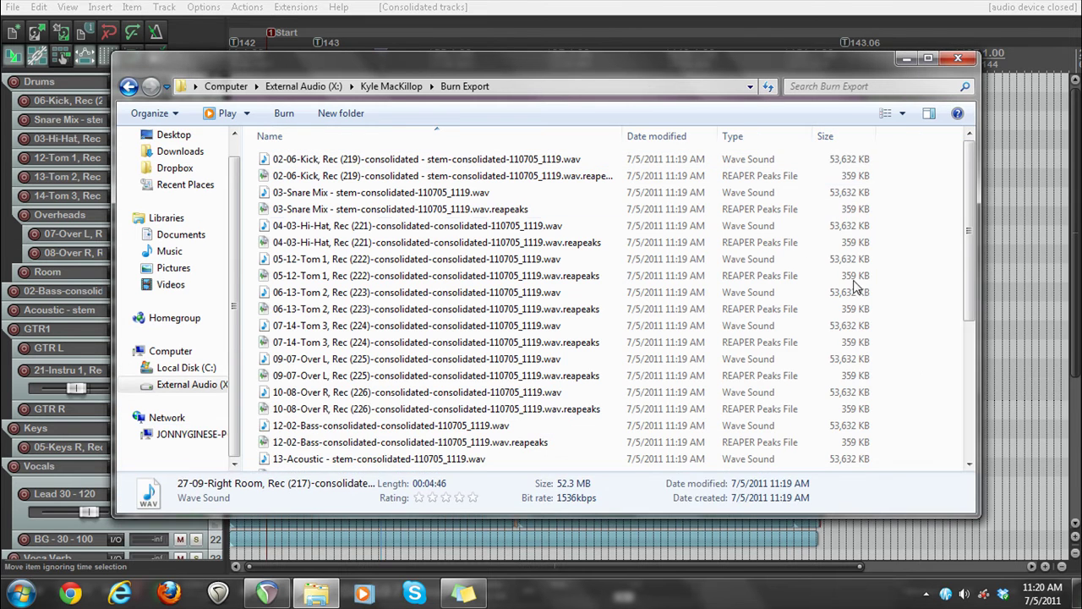
{"action": "left_click", "coordinate": [768, 139]}
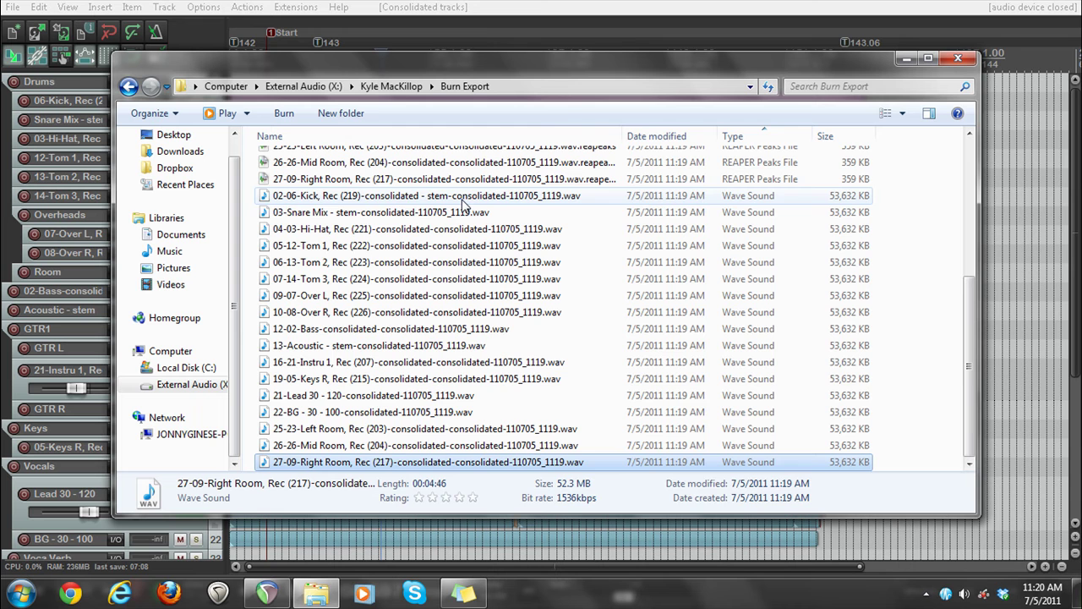
{"action": "left_click", "coordinate": [484, 179]}
{"action": "scroll", "coordinate": [729, 208], "scroll_direction": "up", "scroll_amount": 5}
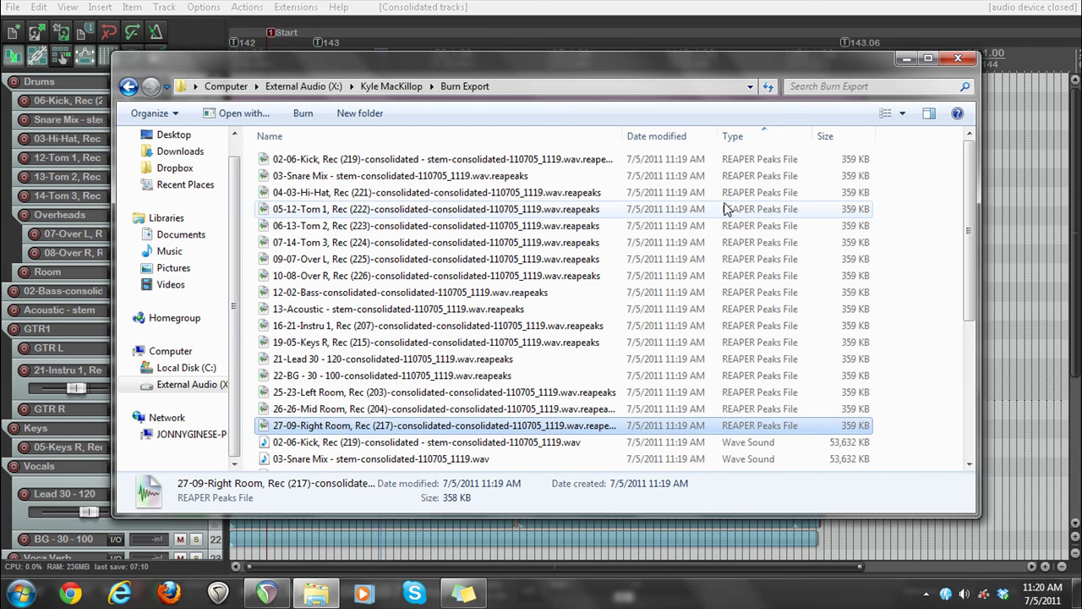
{"action": "left_click", "coordinate": [353, 159], "text": "shift"}
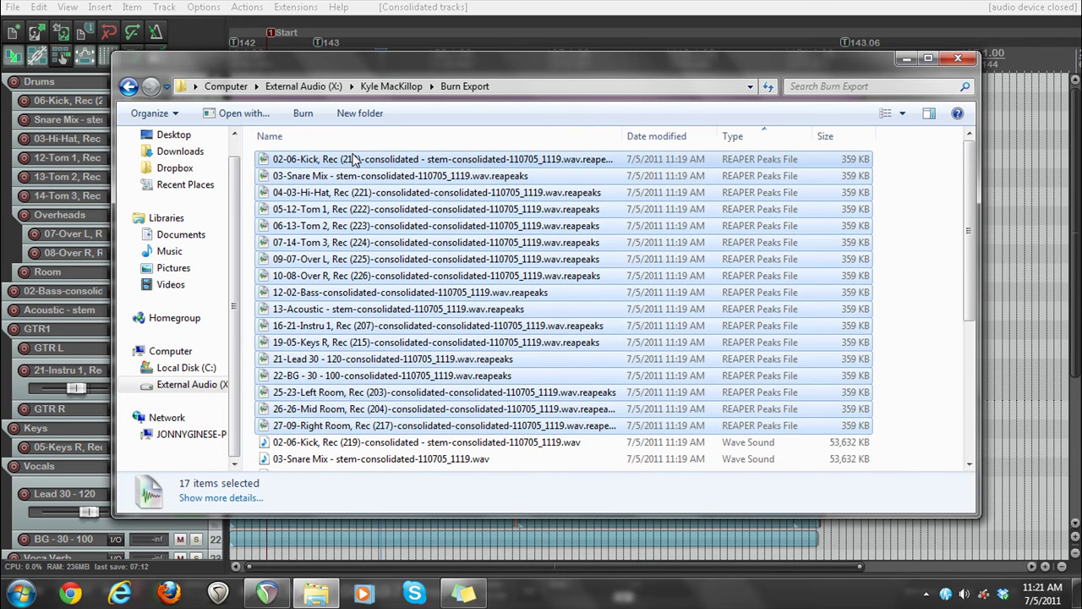
{"action": "key", "text": "Delete"}
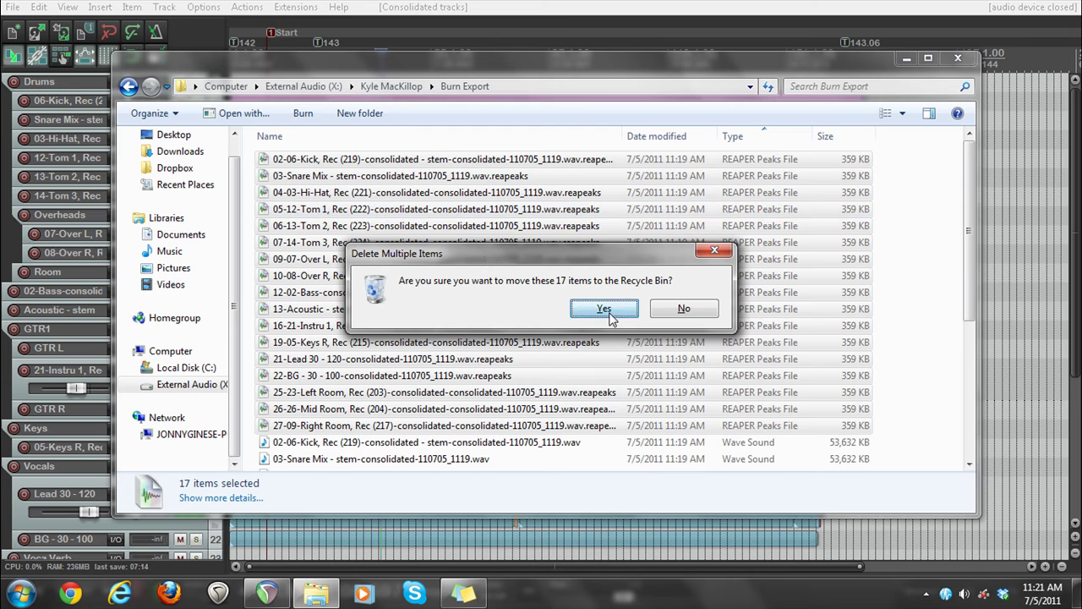
{"action": "left_click", "coordinate": [612, 309]}
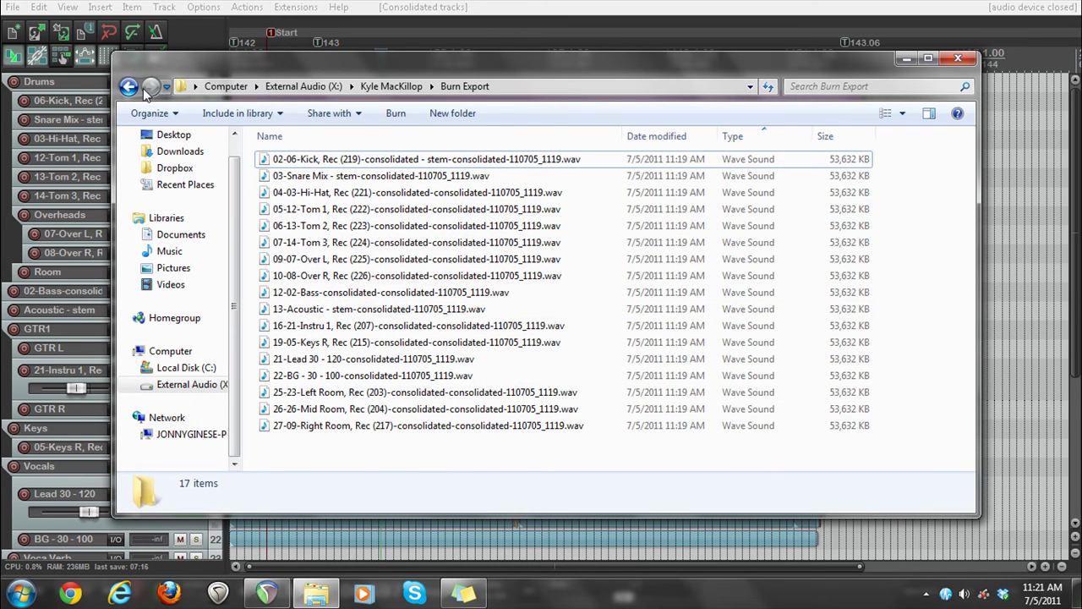
{"action": "left_click", "coordinate": [129, 86]}
{"action": "right_click", "coordinate": [290, 193]}
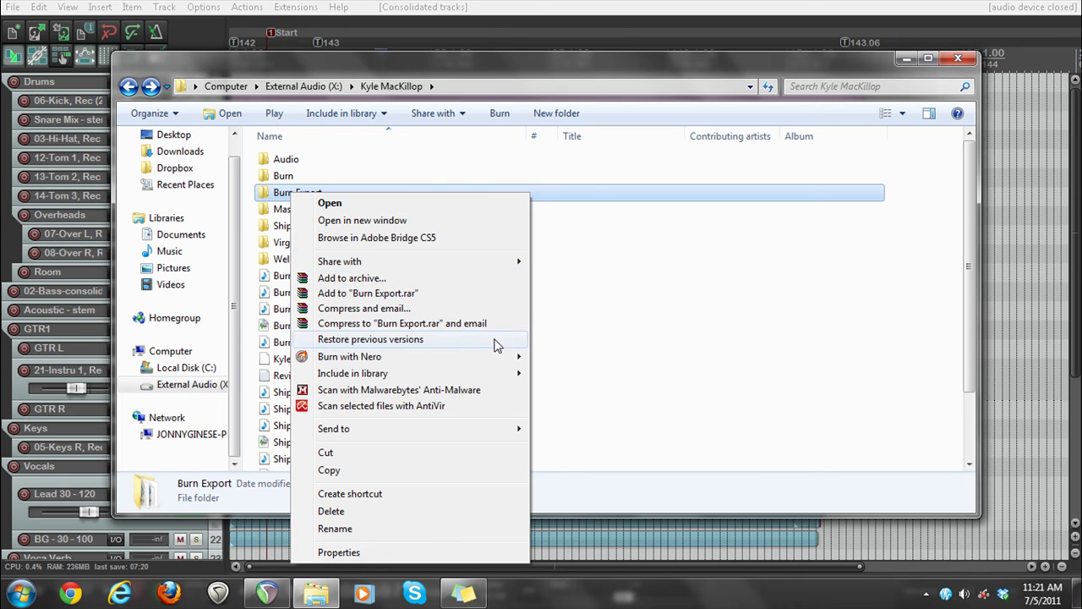
{"action": "left_click", "coordinate": [351, 145]}
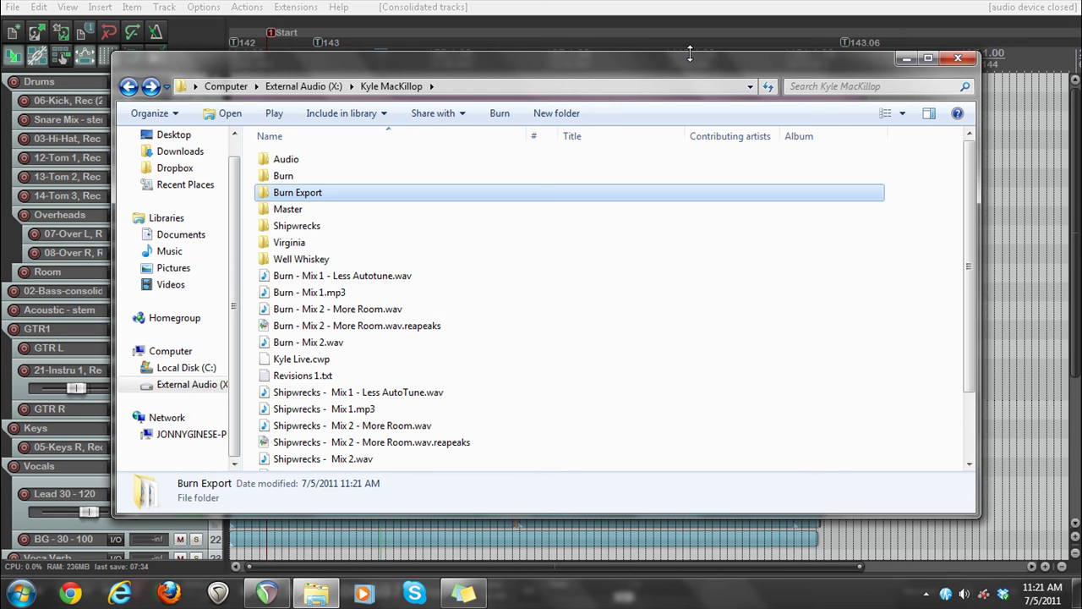
- Close Explorer so REAPER redraws the consolidated stem waveforms on every track
{"action": "left_click", "coordinate": [959, 59]}
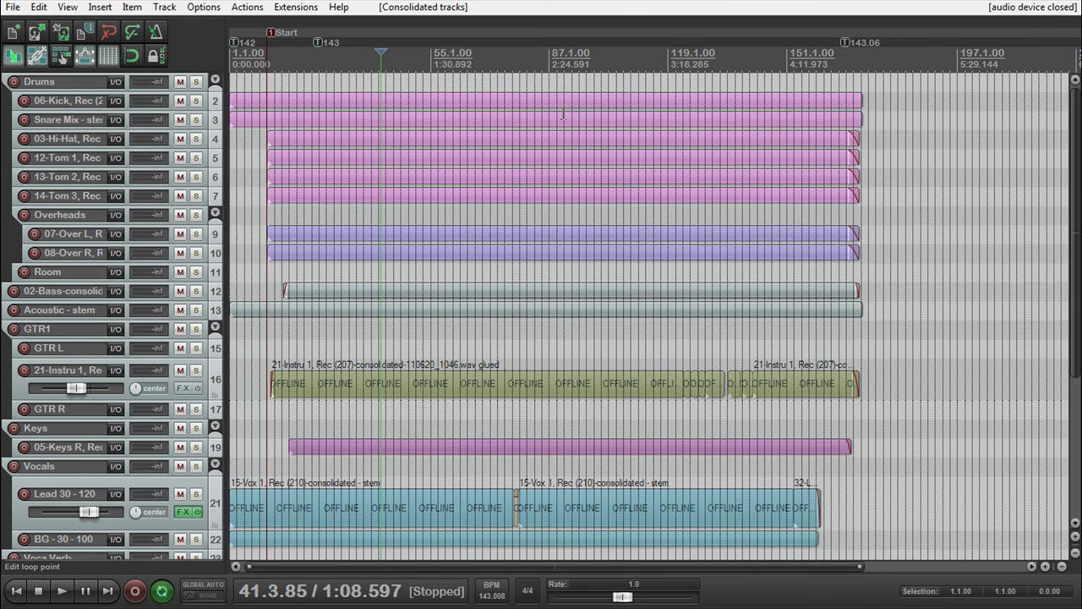